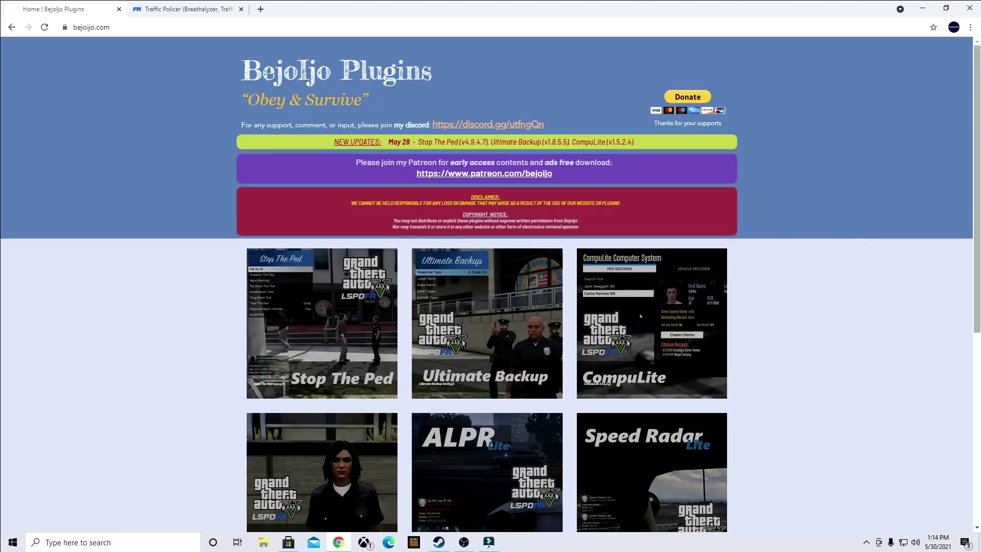
Scroll the Bejoljo Plugins page down to show all seven plugin tiles, Stop The Ped through Attempted Crime Callouts
{"action": "left_click_drag", "start_coordinate": [978, 60], "coordinate": [977, 120]}
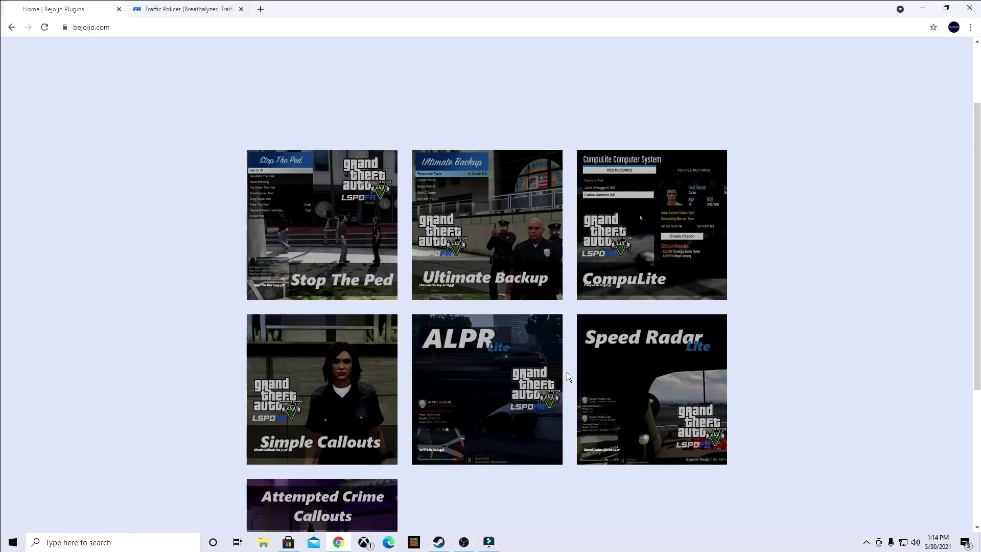
Confirm the Traffic Policer zip finished downloading, then minimize Chrome to reveal the four plugin archives
{"action": "left_click", "coordinate": [178, 13]}
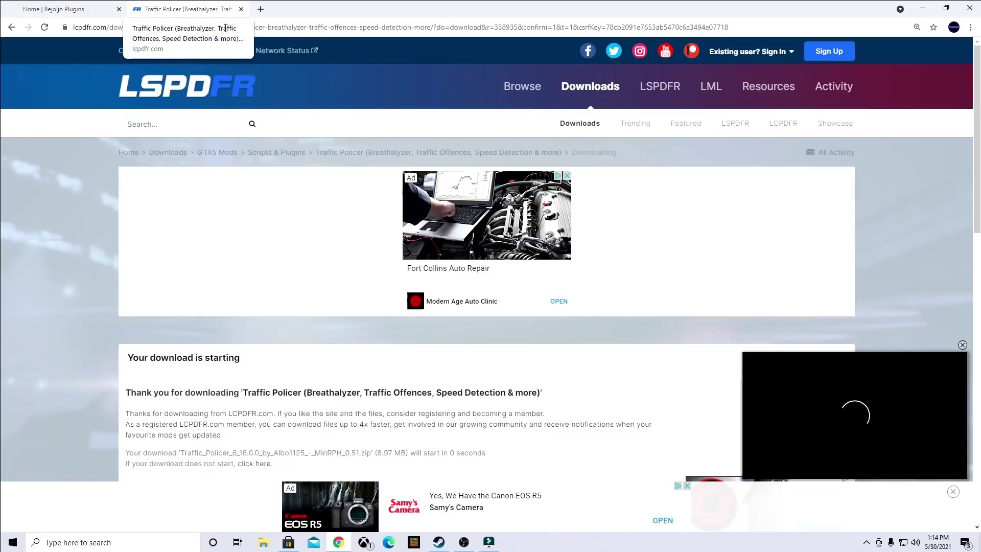
{"action": "left_click_drag", "start_coordinate": [978, 78], "coordinate": [409, 62]}
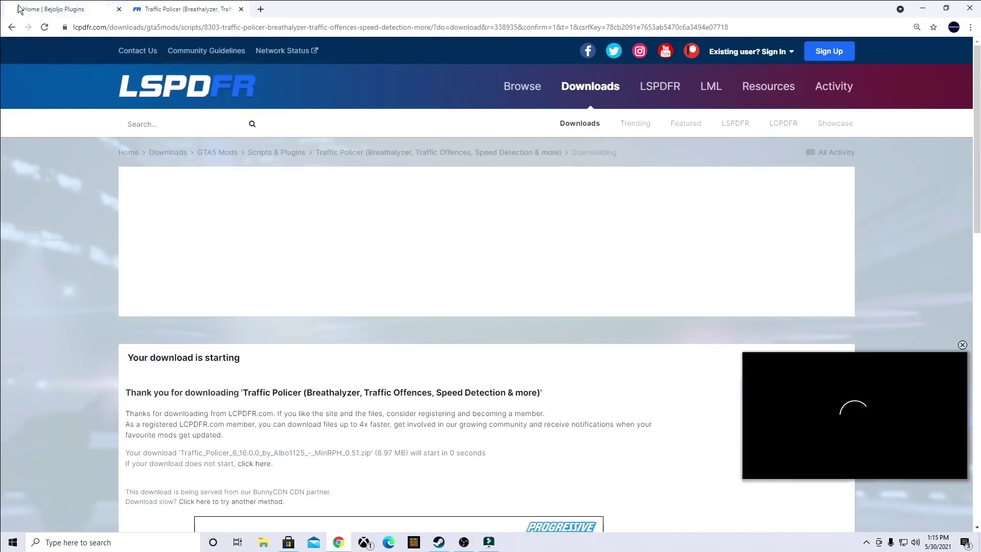
{"action": "left_click", "coordinate": [52, 9]}
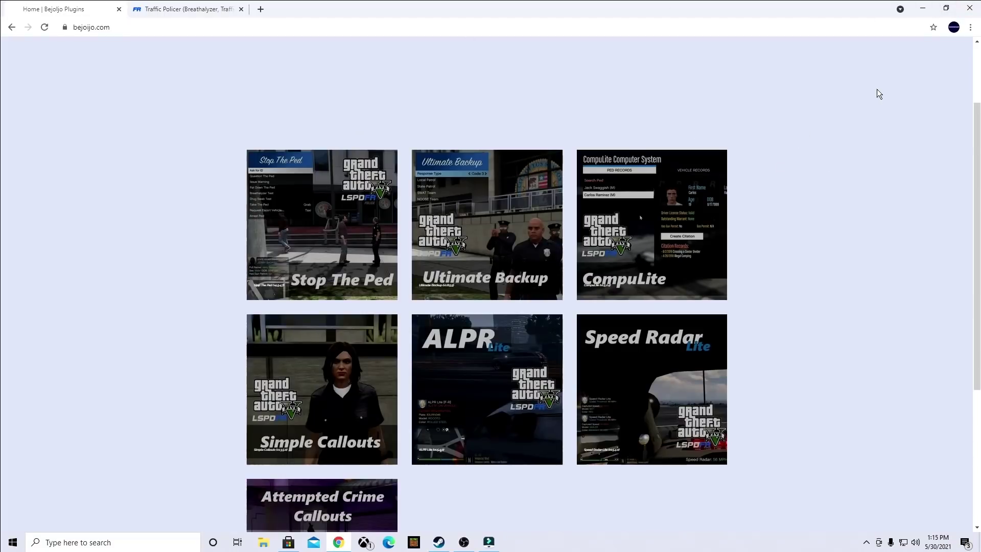
{"action": "left_click", "coordinate": [920, 9]}
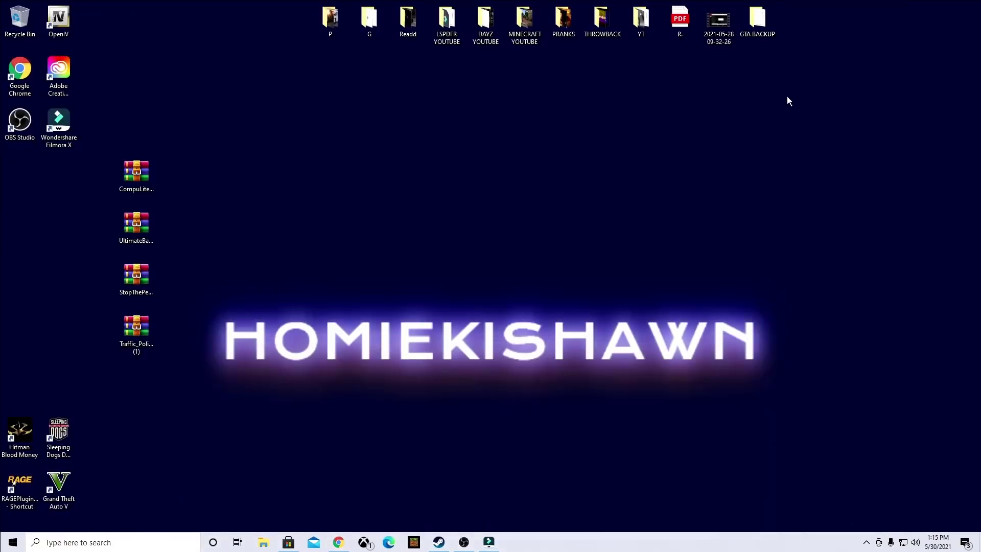
Browse File Explorer to C:\Program Files (x86)\Steam\steamapps\common\Grand Theft Auto V
{"action": "left_click", "coordinate": [264, 542]}
{"action": "left_click", "coordinate": [322, 231]}
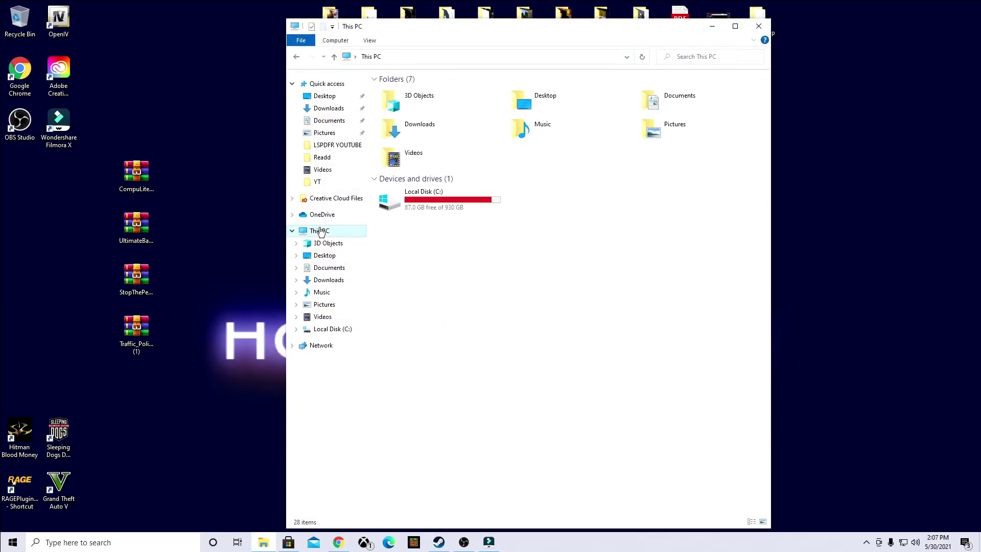
{"action": "double_click", "coordinate": [459, 202]}
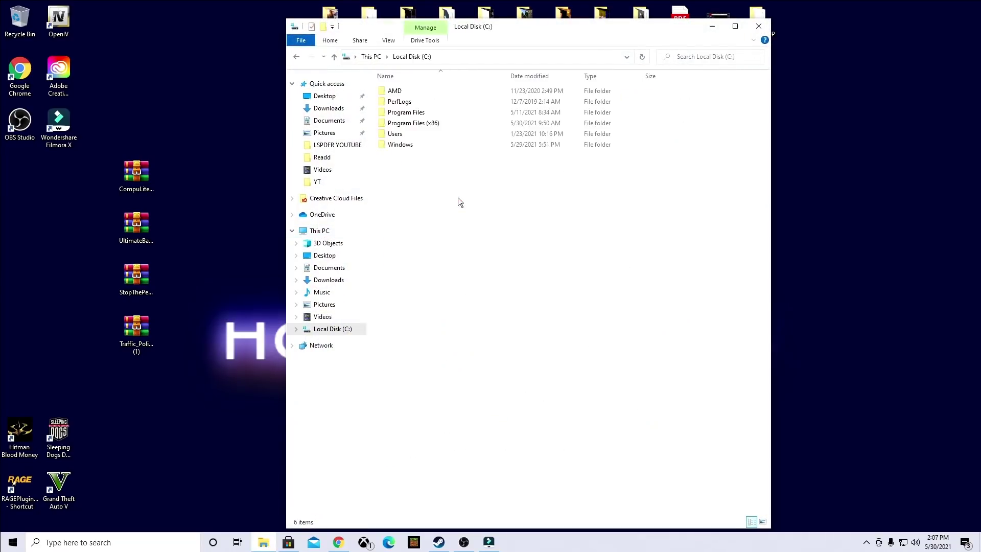
{"action": "double_click", "coordinate": [407, 124]}
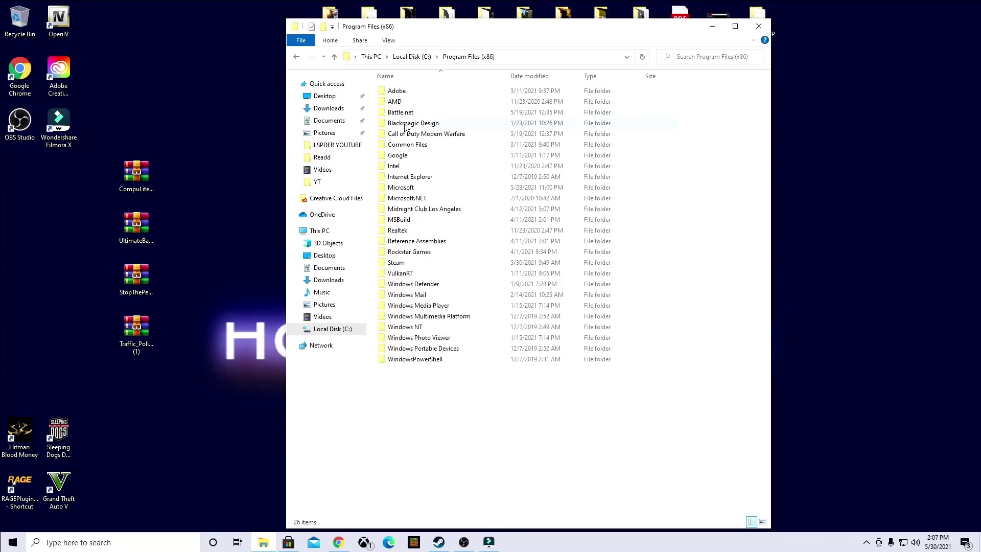
{"action": "double_click", "coordinate": [399, 263]}
{"action": "double_click", "coordinate": [404, 263]}
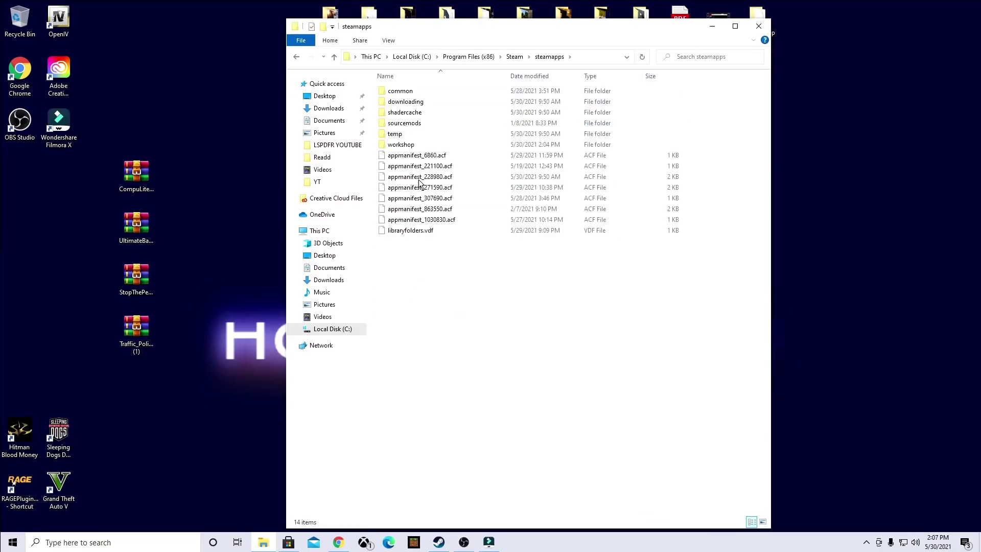
{"action": "double_click", "coordinate": [407, 94]}
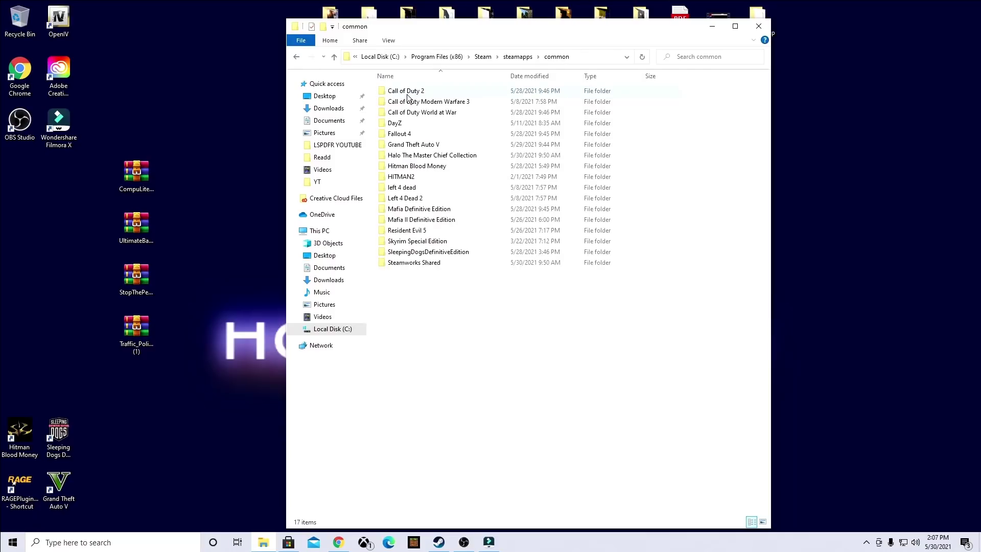
{"action": "left_click", "coordinate": [423, 148]}
{"action": "double_click", "coordinate": [424, 148]}
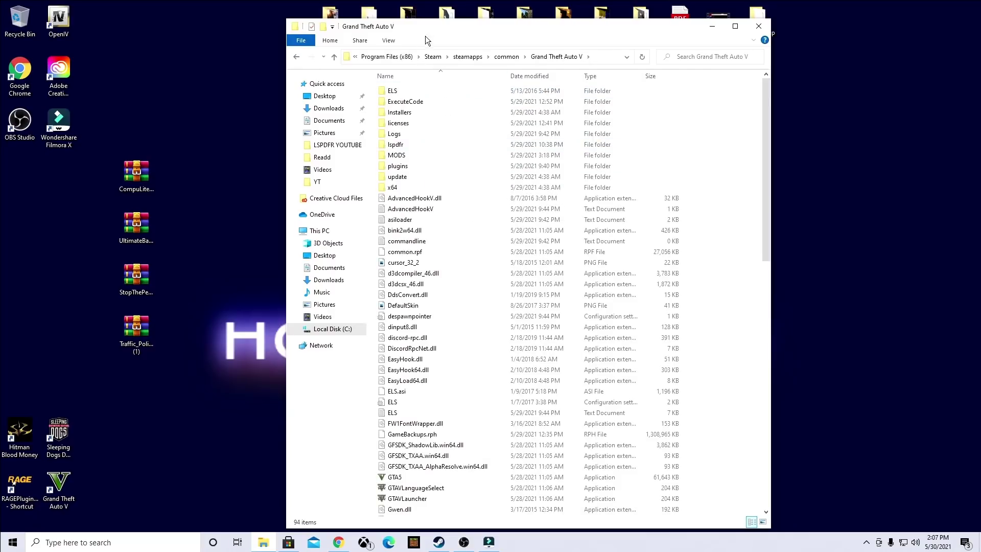
{"action": "left_click_drag", "start_coordinate": [425, 36], "coordinate": [453, 32]}
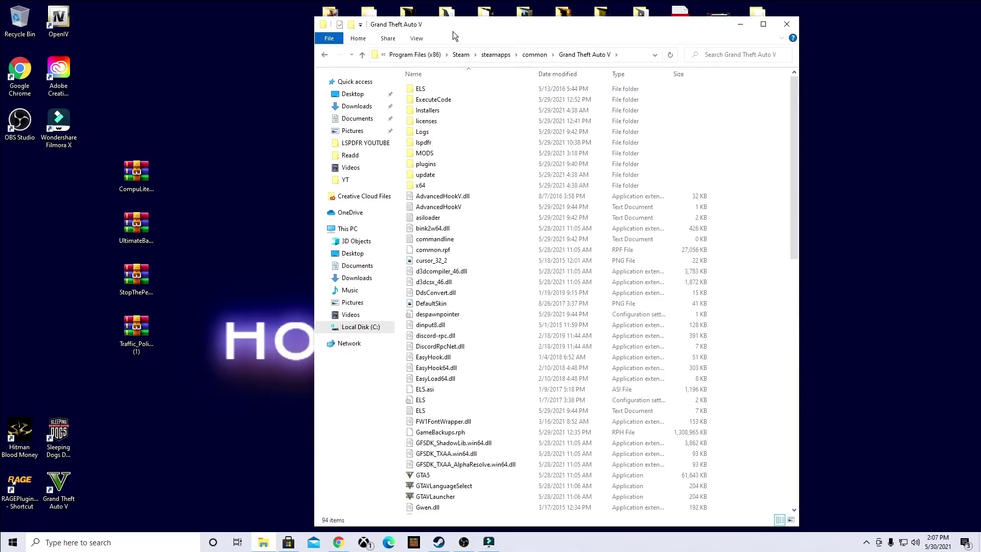
Open CompuLite_1.5.2.4.rar at its CompuLite folder, placed beside the game folder window
{"action": "double_click", "coordinate": [135, 174]}
{"action": "left_click_drag", "start_coordinate": [431, 59], "coordinate": [275, 38]}
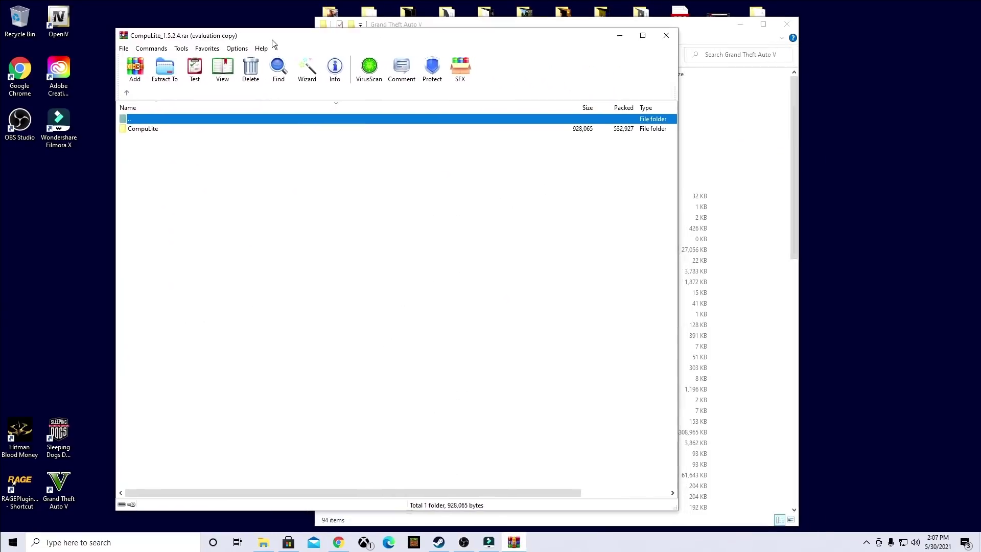
{"action": "left_click", "coordinate": [474, 235]}
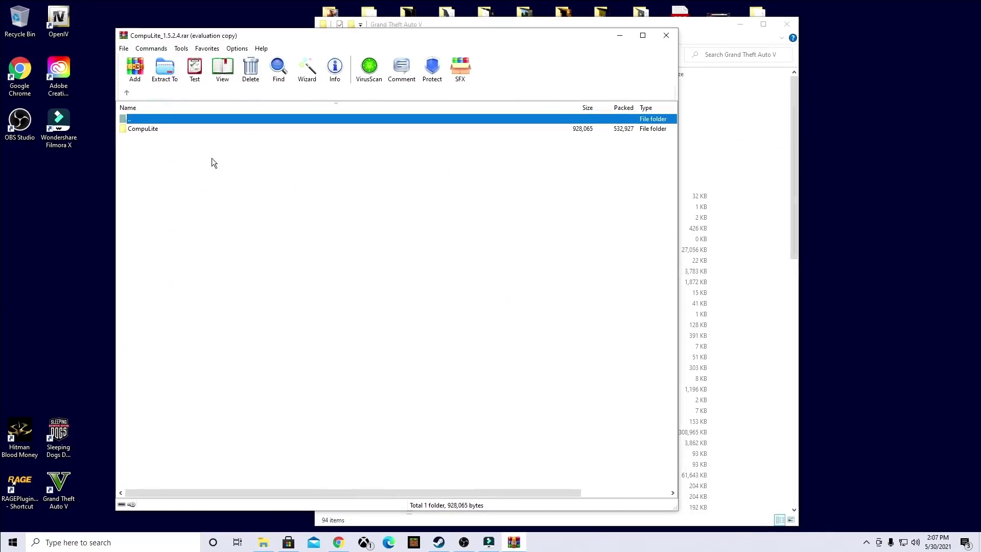
{"action": "double_click", "coordinate": [146, 132]}
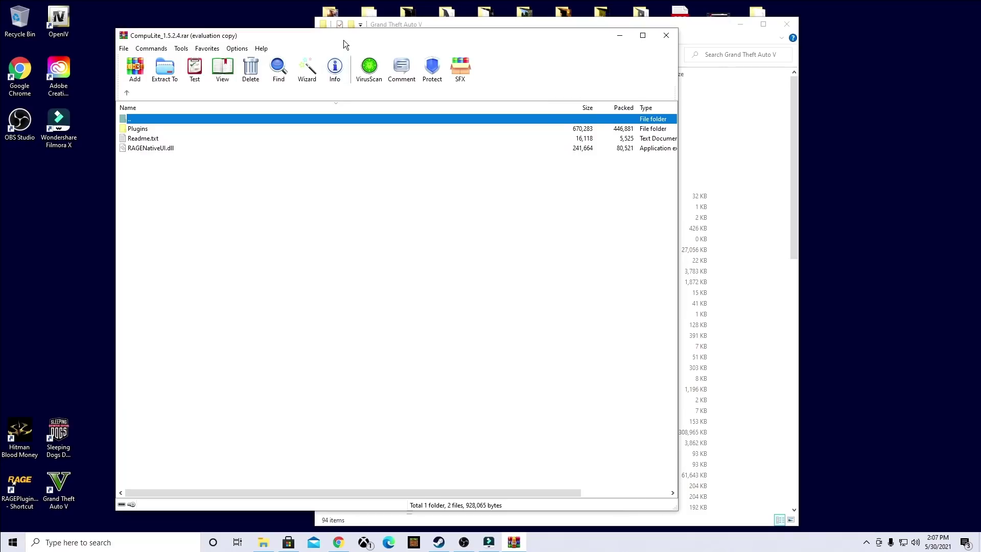
{"action": "left_click_drag", "start_coordinate": [344, 40], "coordinate": [265, 42]}
{"action": "left_click_drag", "start_coordinate": [652, 28], "coordinate": [780, 30]}
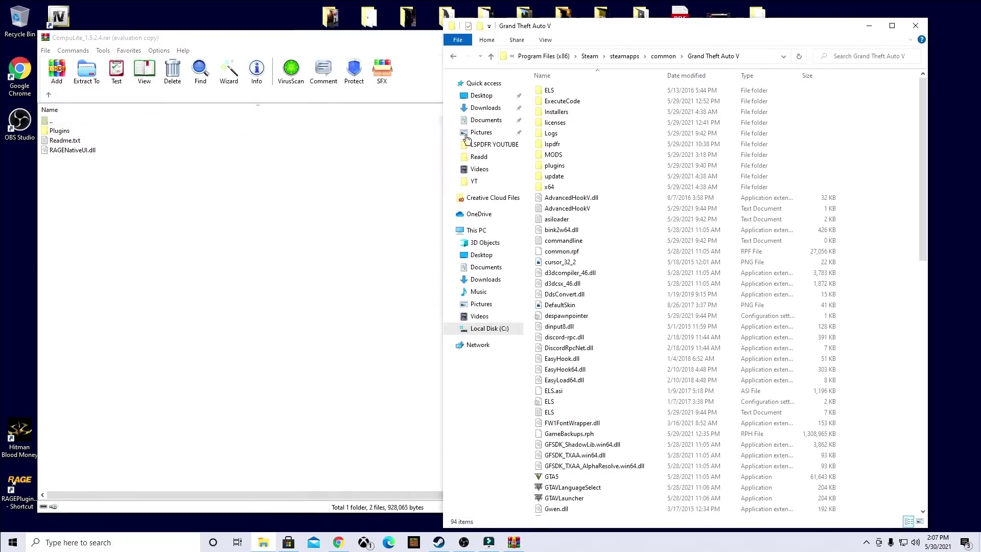
{"action": "left_click", "coordinate": [361, 142]}
Copy Plugins and RAGENativeUI.dll into Grand Theft Auto V, replacing the old DLL, then close WinRAR
{"action": "left_click_drag", "start_coordinate": [85, 173], "coordinate": [65, 134]}
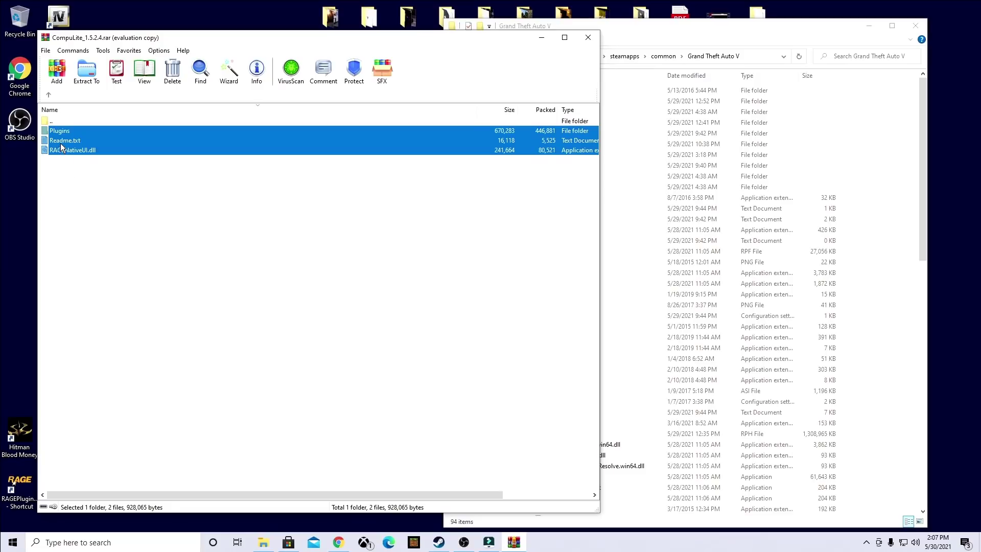
{"action": "left_click", "coordinate": [60, 141], "text": "ctrl"}
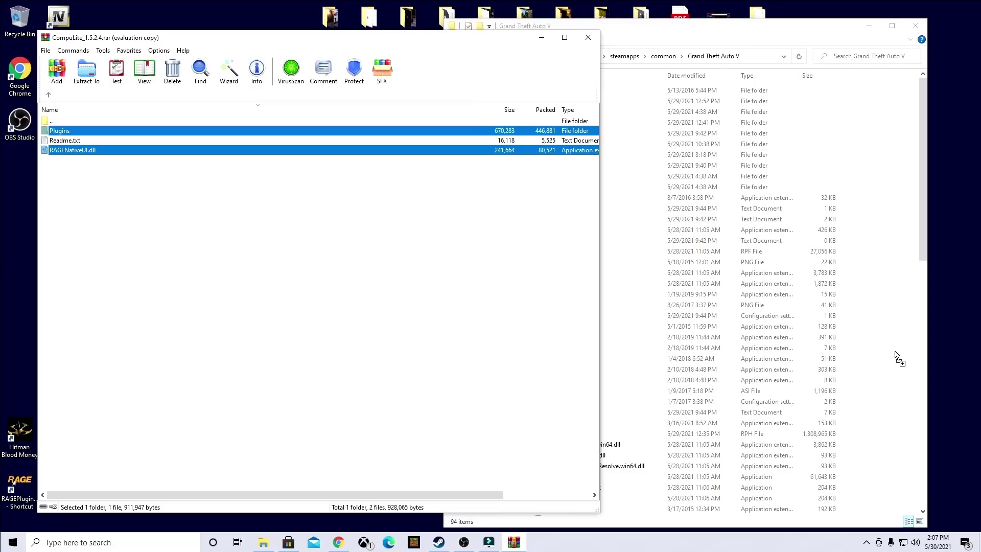
{"action": "left_click_drag", "start_coordinate": [897, 360], "coordinate": [895, 355]}
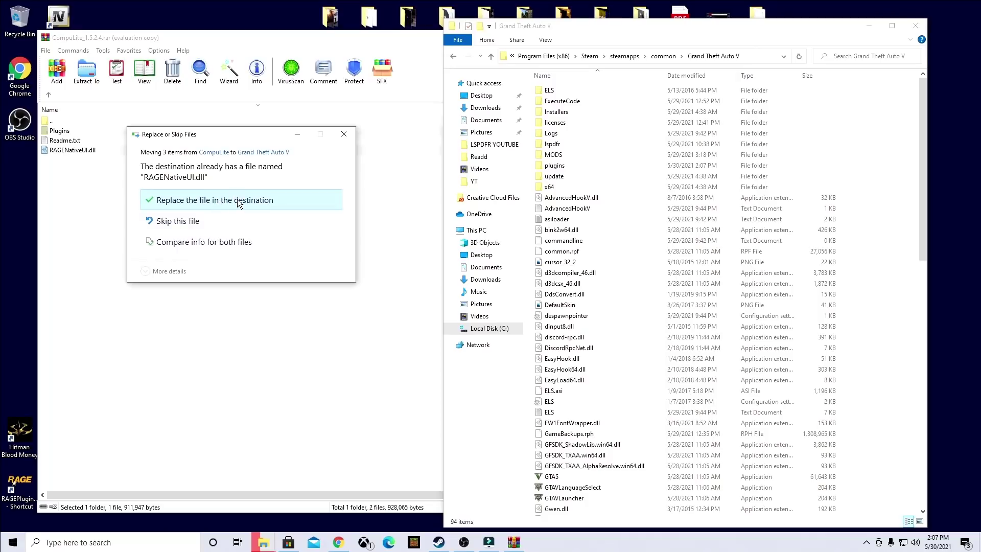
{"action": "left_click", "coordinate": [239, 200]}
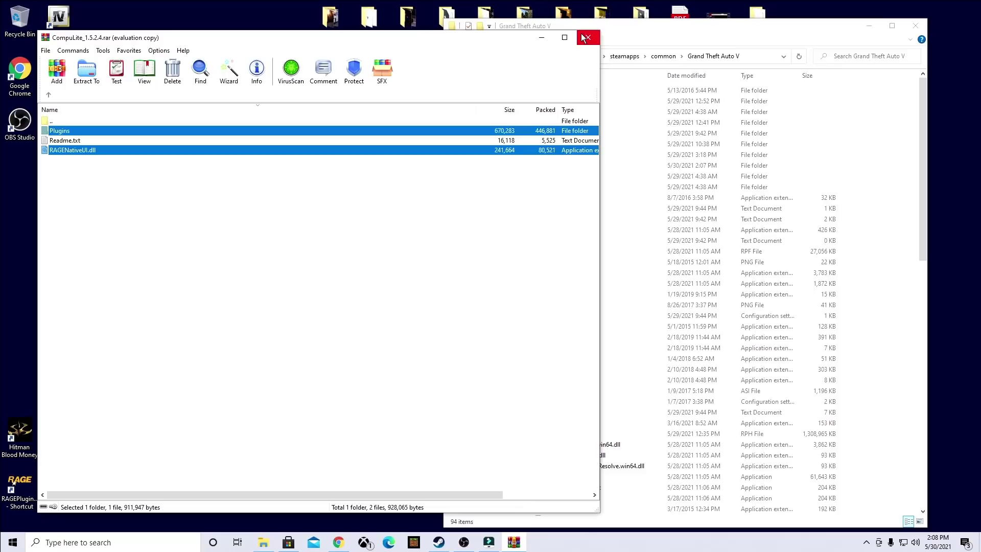
{"action": "left_click", "coordinate": [586, 37]}
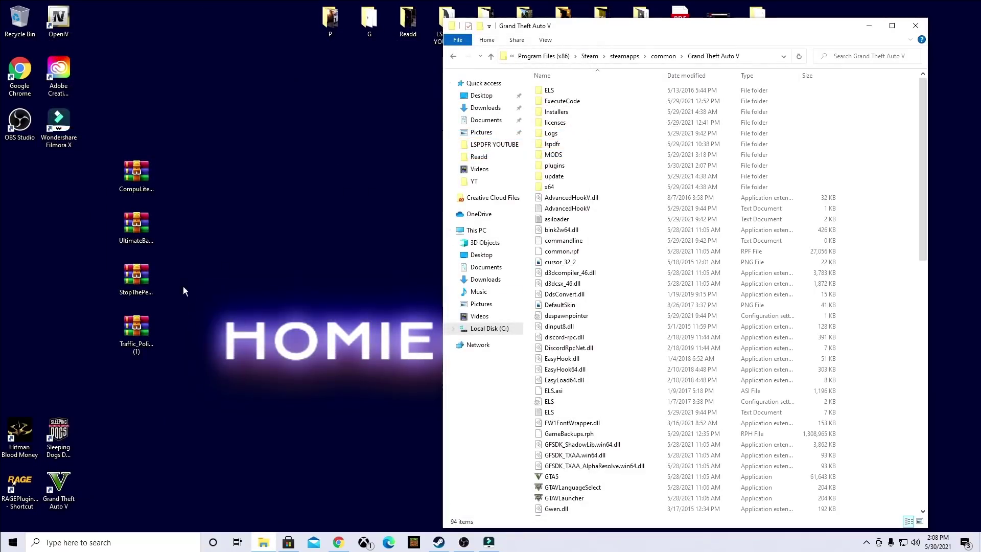
Open UltimateBackup_1.8.5.5.rar and select its Plugins folder and RAGENativeUI.dll, excluding Readme.txt
{"action": "double_click", "coordinate": [142, 231]}
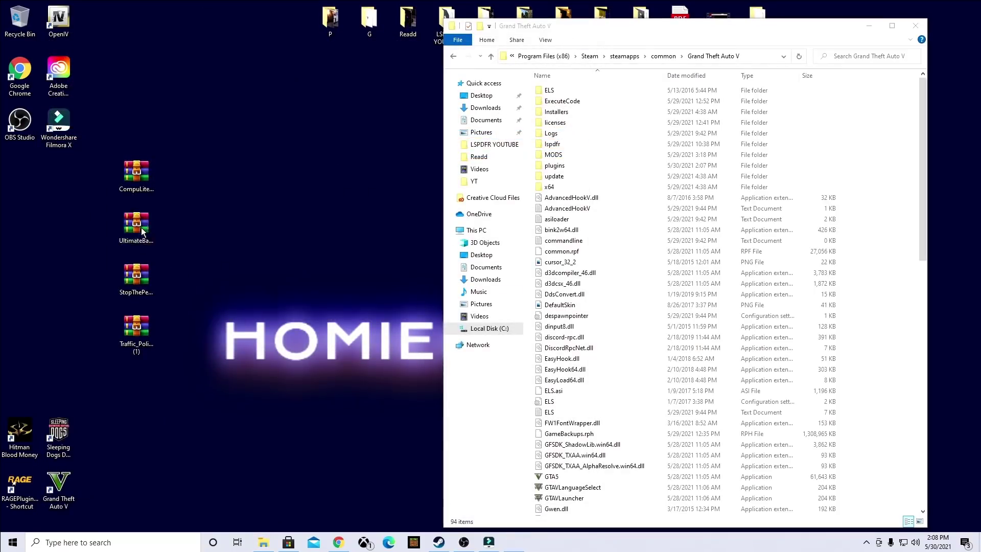
{"action": "double_click", "coordinate": [56, 131]}
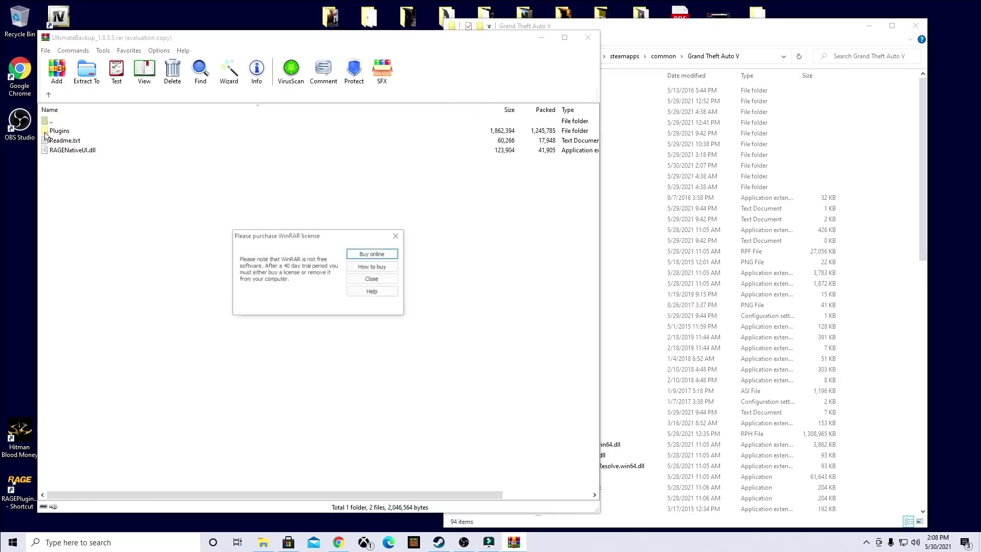
{"action": "left_click", "coordinate": [398, 236]}
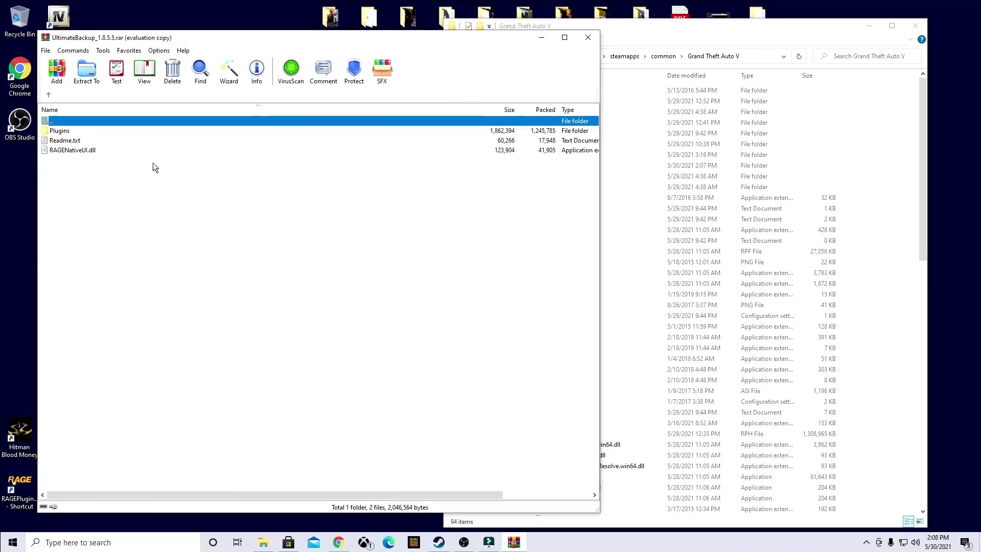
{"action": "left_click_drag", "start_coordinate": [56, 163], "coordinate": [65, 130]}
{"action": "left_click", "coordinate": [56, 143], "text": "ctrl"}
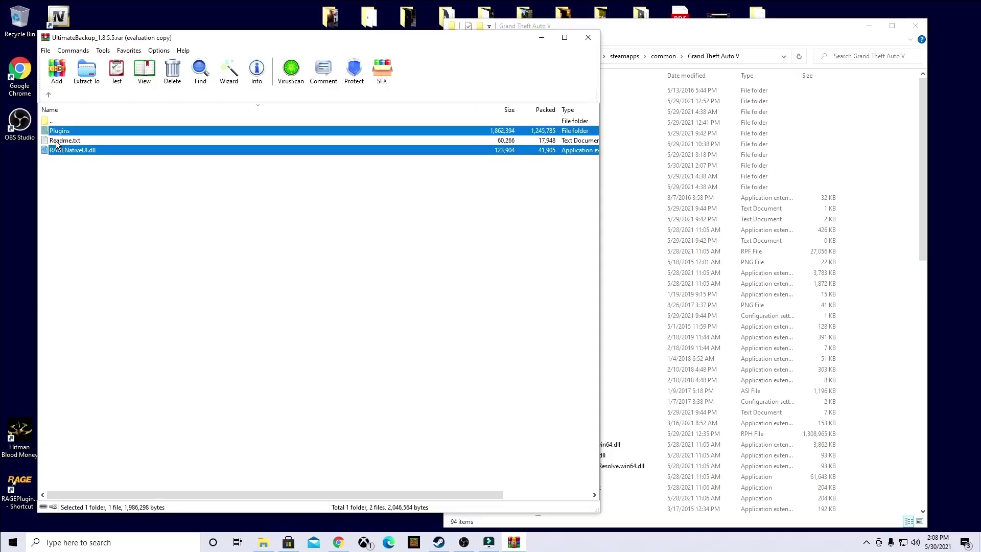
Copy them into the Grand Theft Auto V folder, replacing the existing DLL, then close the archive
{"action": "left_click_drag", "start_coordinate": [53, 130], "coordinate": [651, 353]}
{"action": "left_click_drag", "start_coordinate": [891, 333], "coordinate": [890, 332]}
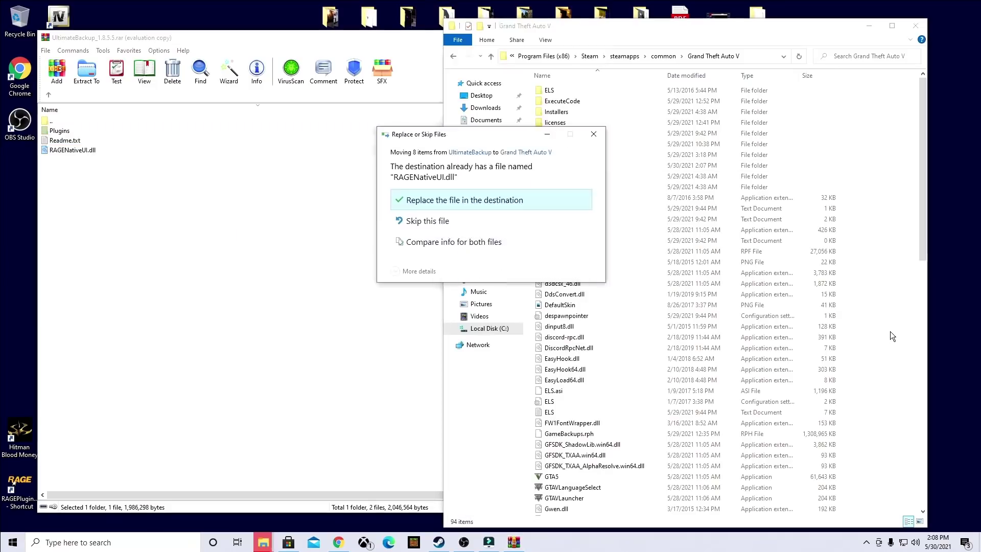
{"action": "left_click", "coordinate": [427, 201]}
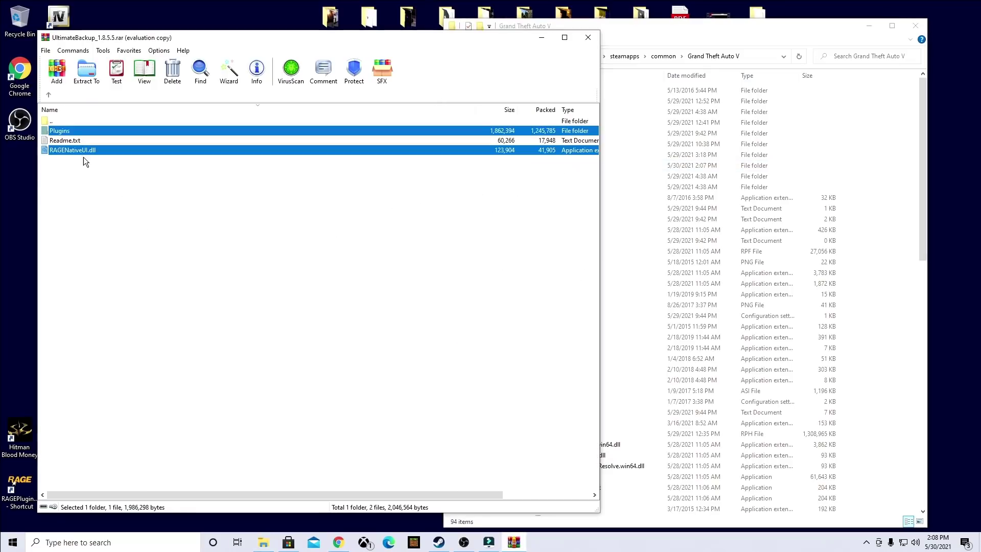
{"action": "left_click", "coordinate": [100, 192]}
{"action": "left_click", "coordinate": [597, 36]}
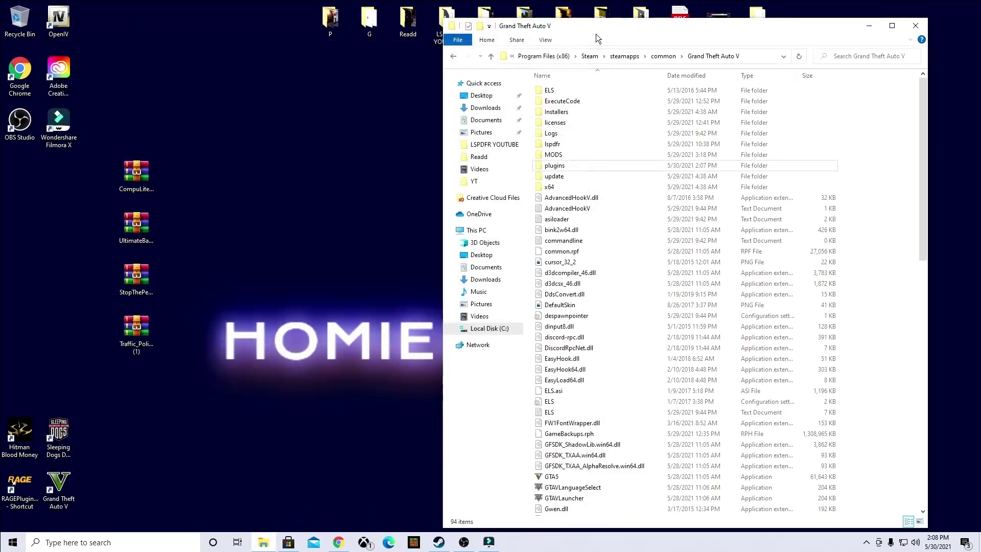
Open StopThePed_4.9.4.7.rar and select its Plugins folder and RAGENativeUI.dll, excluding Readme.txt
{"action": "double_click", "coordinate": [133, 280]}
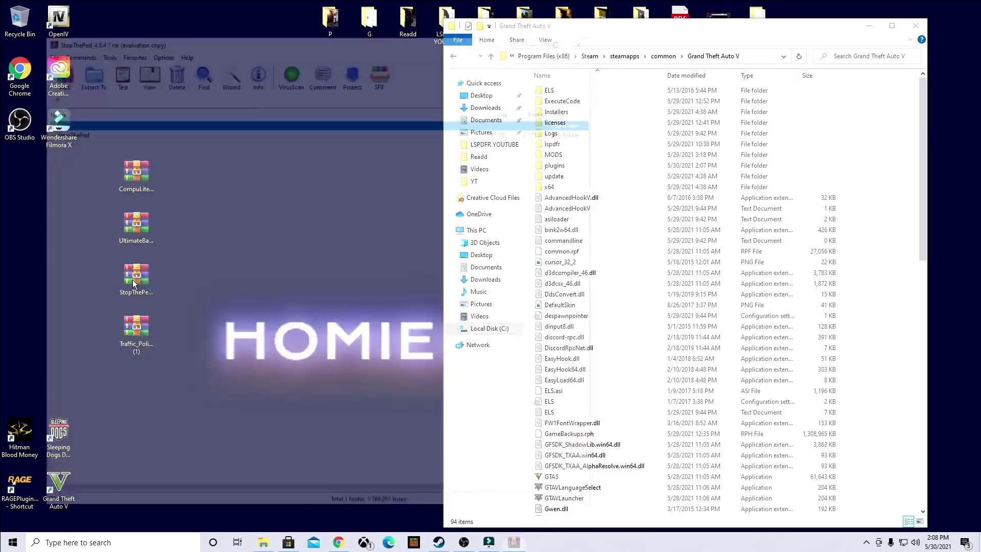
{"action": "double_click", "coordinate": [62, 131]}
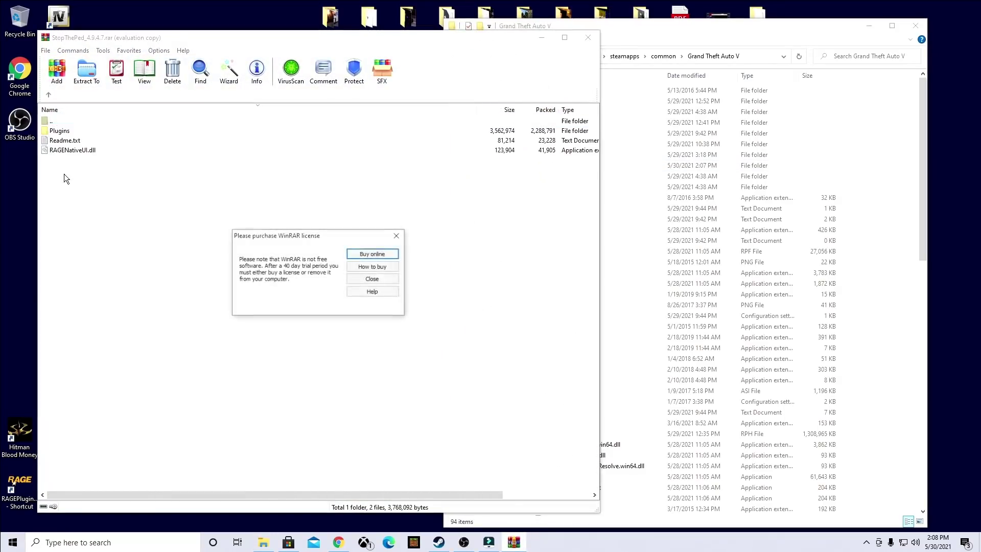
{"action": "left_click", "coordinate": [402, 241]}
{"action": "left_click_drag", "start_coordinate": [74, 182], "coordinate": [67, 128]}
{"action": "left_click", "coordinate": [67, 140], "text": "ctrl"}
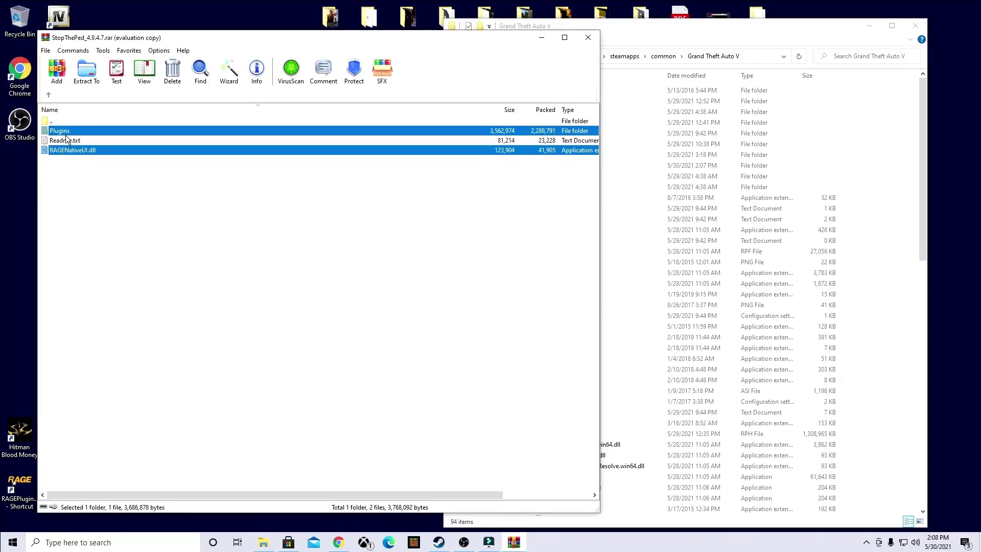
Copy them into the Grand Theft Auto V folder, replacing existing files, then close the archive
{"action": "left_click_drag", "start_coordinate": [863, 315], "coordinate": [873, 299]}
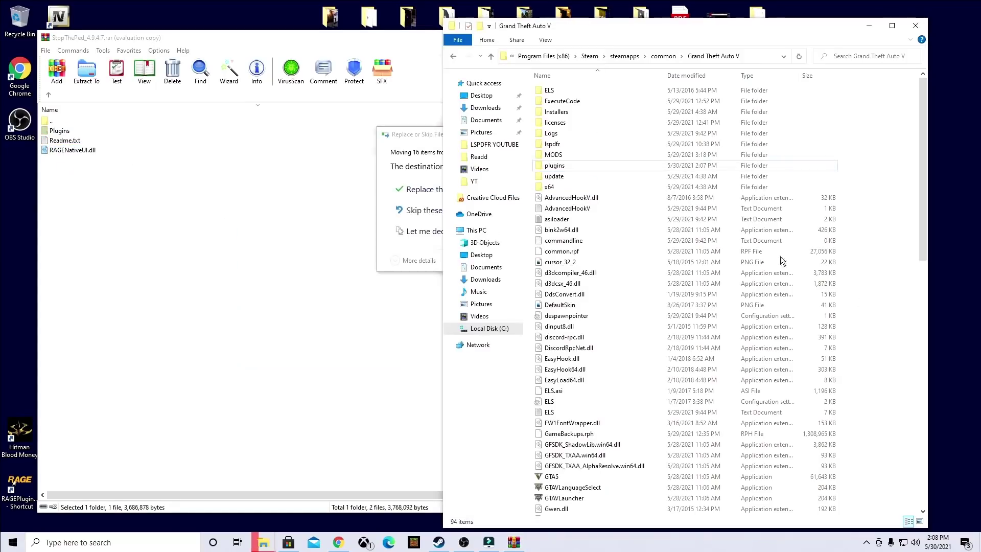
{"action": "left_click", "coordinate": [408, 190]}
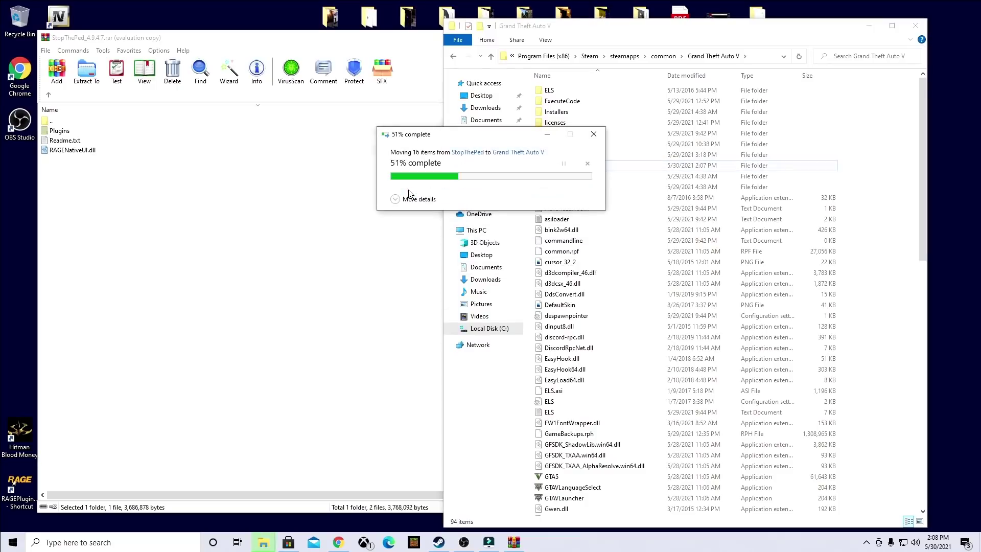
{"action": "left_click", "coordinate": [367, 43]}
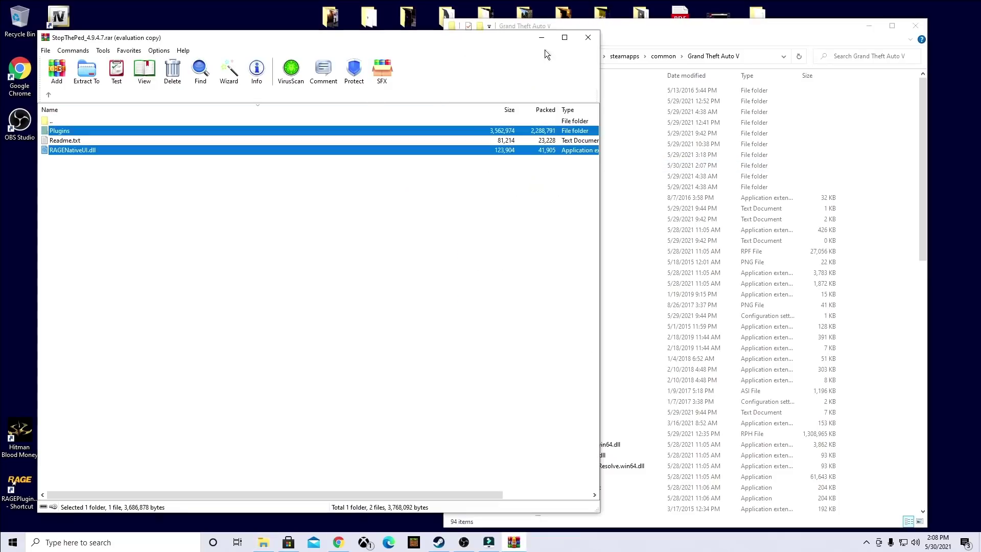
{"action": "left_click", "coordinate": [587, 37]}
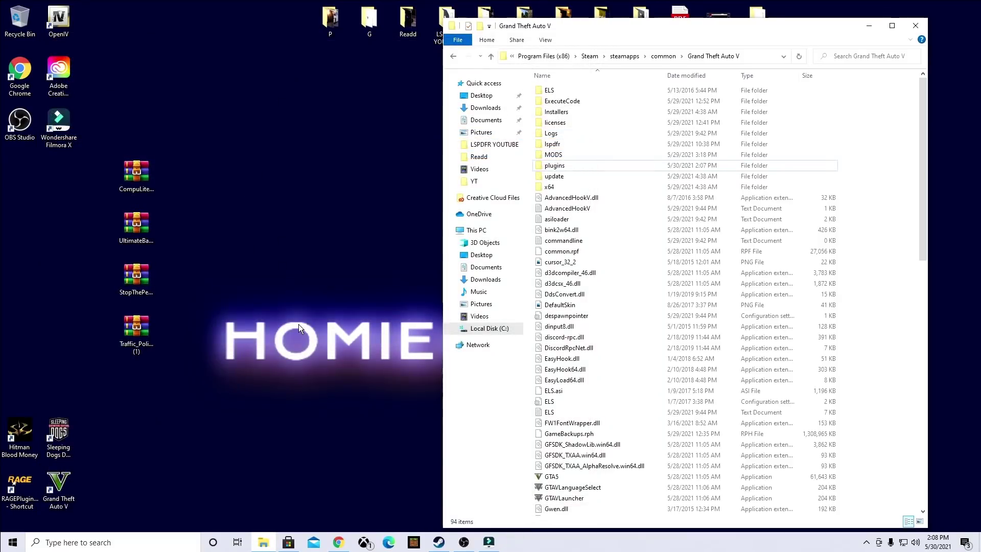
Open the Traffic Policer zip's Grand Theft Auto V folder and select all four items
{"action": "double_click", "coordinate": [139, 330]}
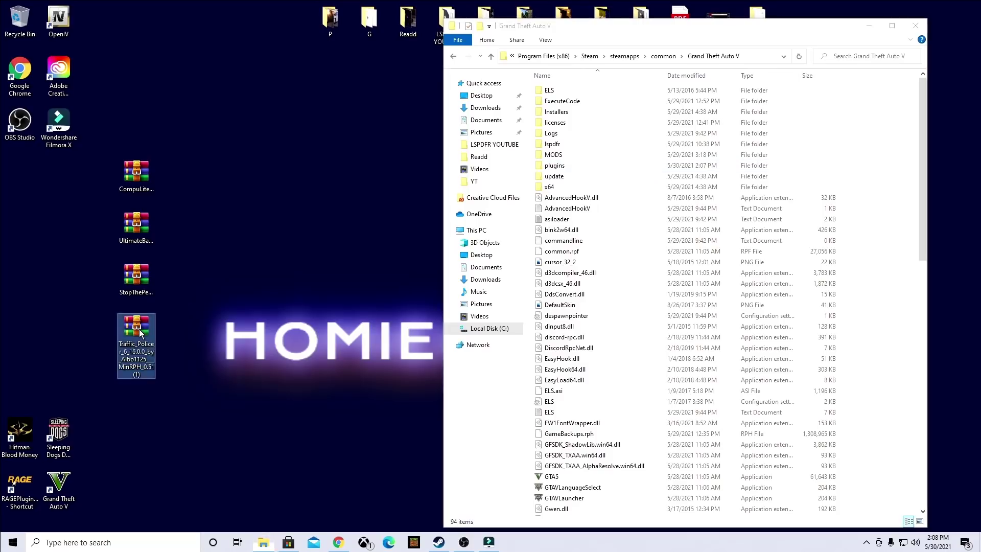
{"action": "double_click", "coordinate": [44, 127]}
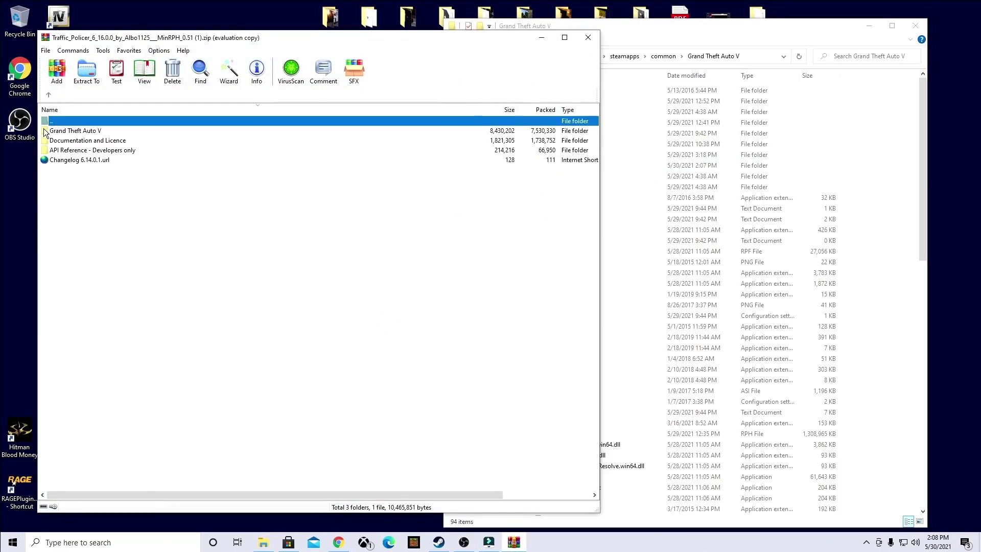
{"action": "left_click", "coordinate": [398, 235]}
{"action": "double_click", "coordinate": [46, 132]}
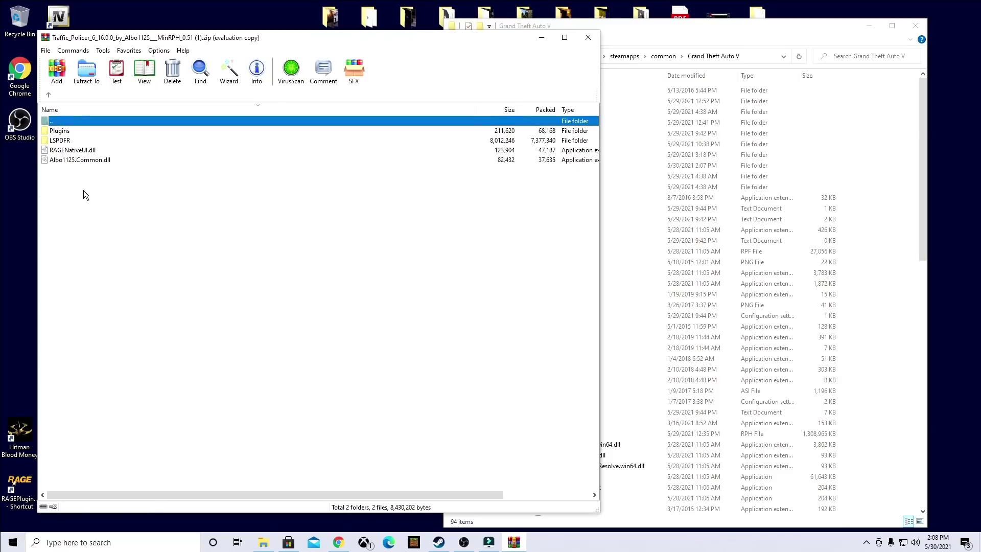
{"action": "left_click_drag", "start_coordinate": [72, 197], "coordinate": [62, 131]}
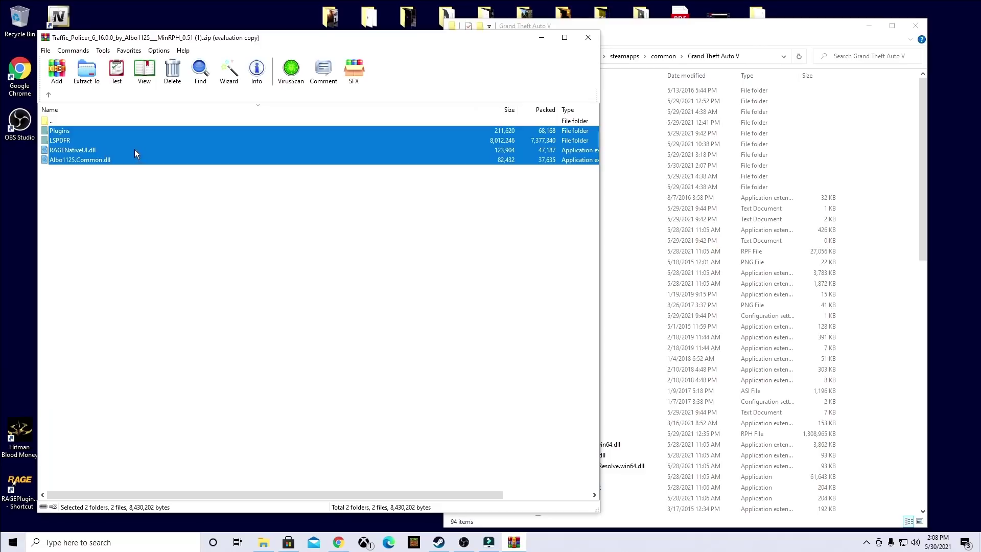
Copy Plugins, LSPDFR, RAGENativeUI.dll and Albo1125.Common.dll into the game folder, replacing existing files
{"action": "left_click_drag", "start_coordinate": [134, 151], "coordinate": [666, 246]}
{"action": "left_click_drag", "start_coordinate": [890, 313], "coordinate": [890, 311]}
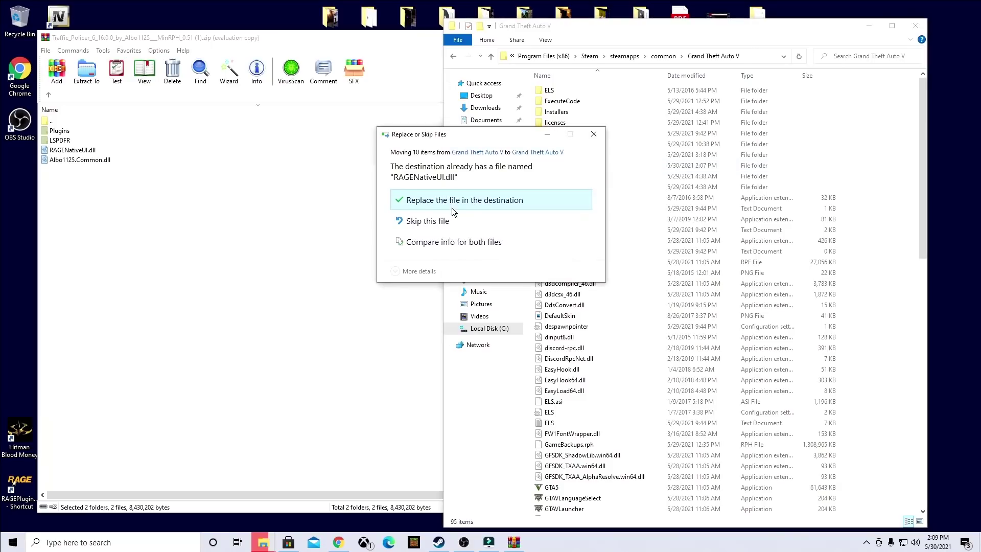
{"action": "left_click", "coordinate": [451, 201]}
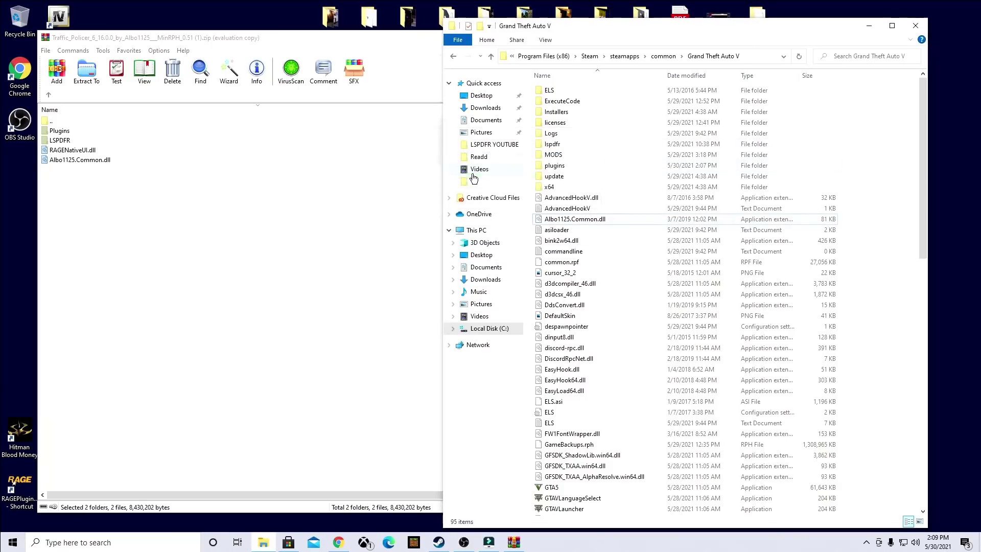
{"action": "left_click", "coordinate": [395, 45]}
Close the Traffic Policer archive in WinRAR
{"action": "left_click", "coordinate": [593, 45]}
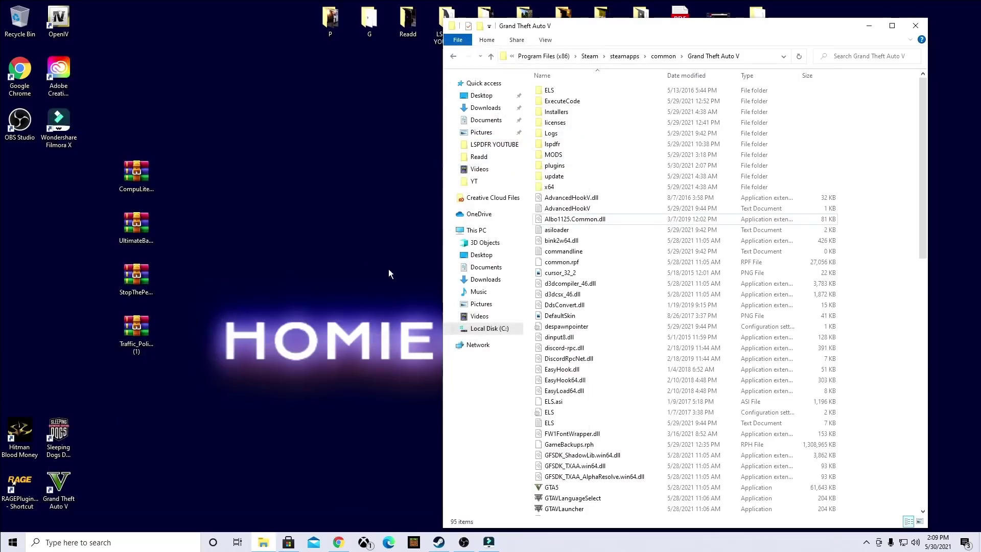